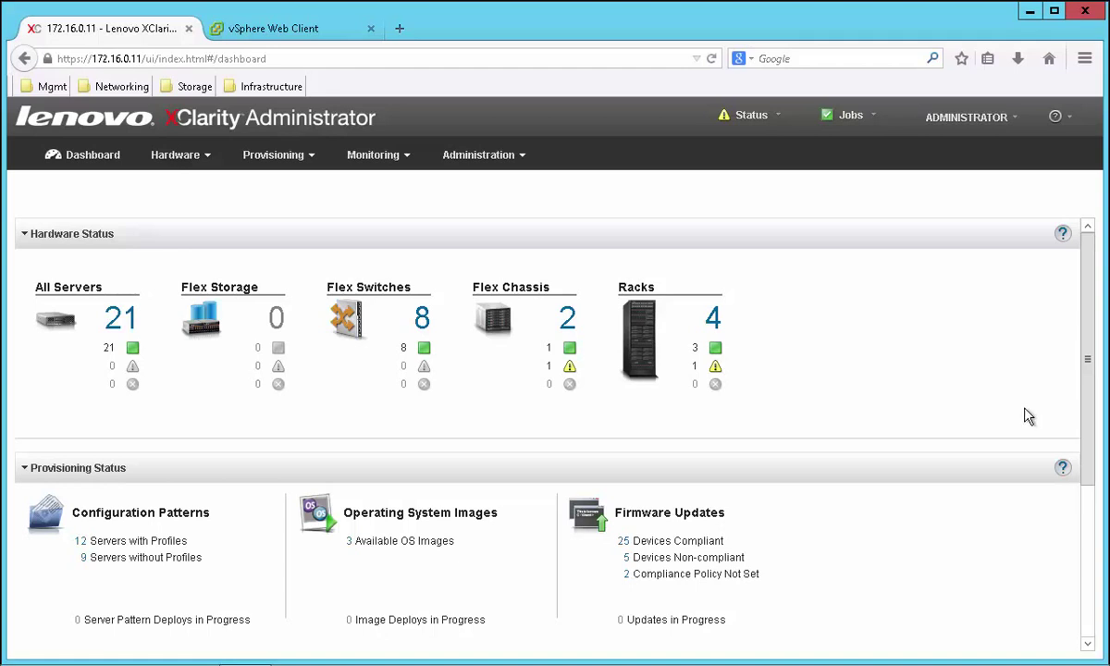
# Open the Reach-A chassis details from the Dashboard's Flex Chassis list
pyautogui.click(567, 323)
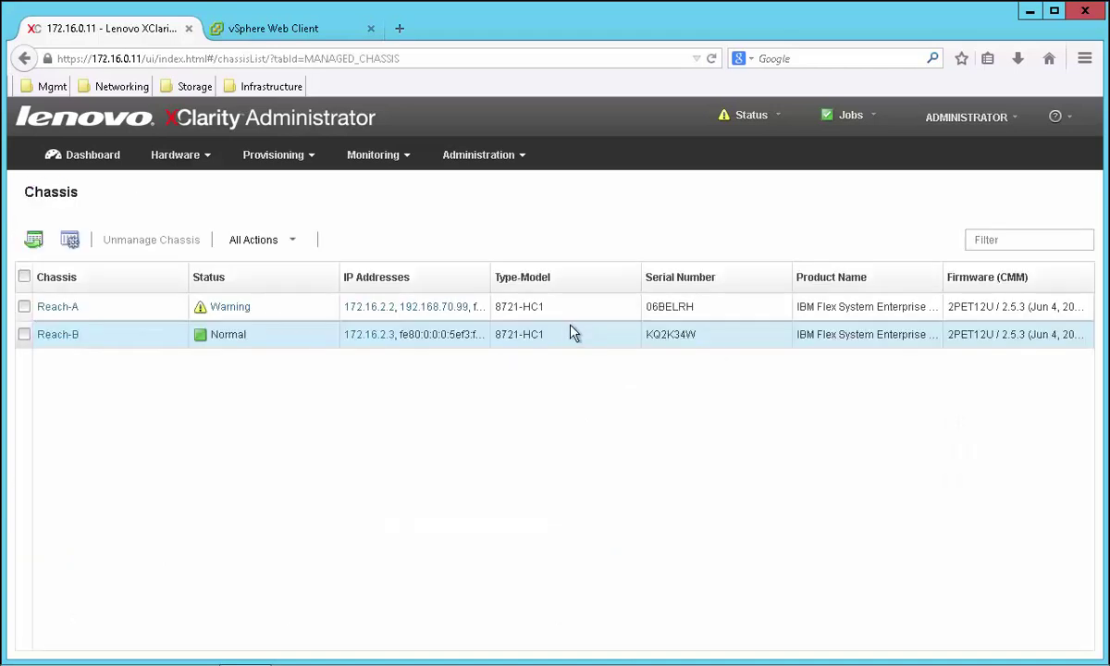
pyautogui.click(57, 308)
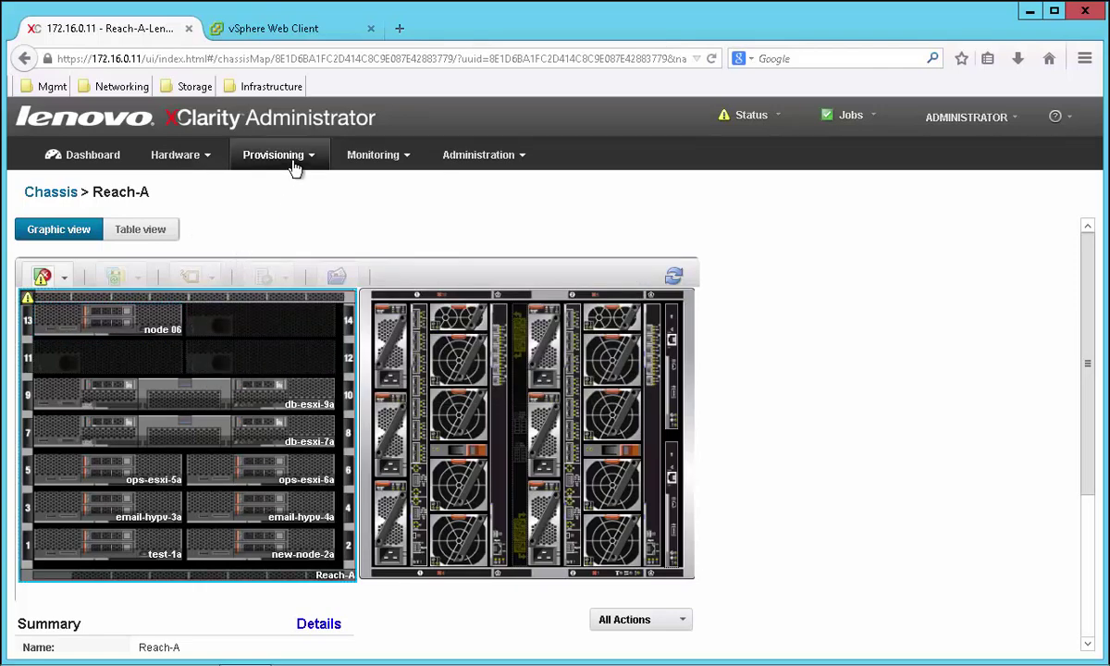
# Go to Provisioning > Patterns and select the Ops Cluster Node server pattern
pyautogui.click(293, 166)
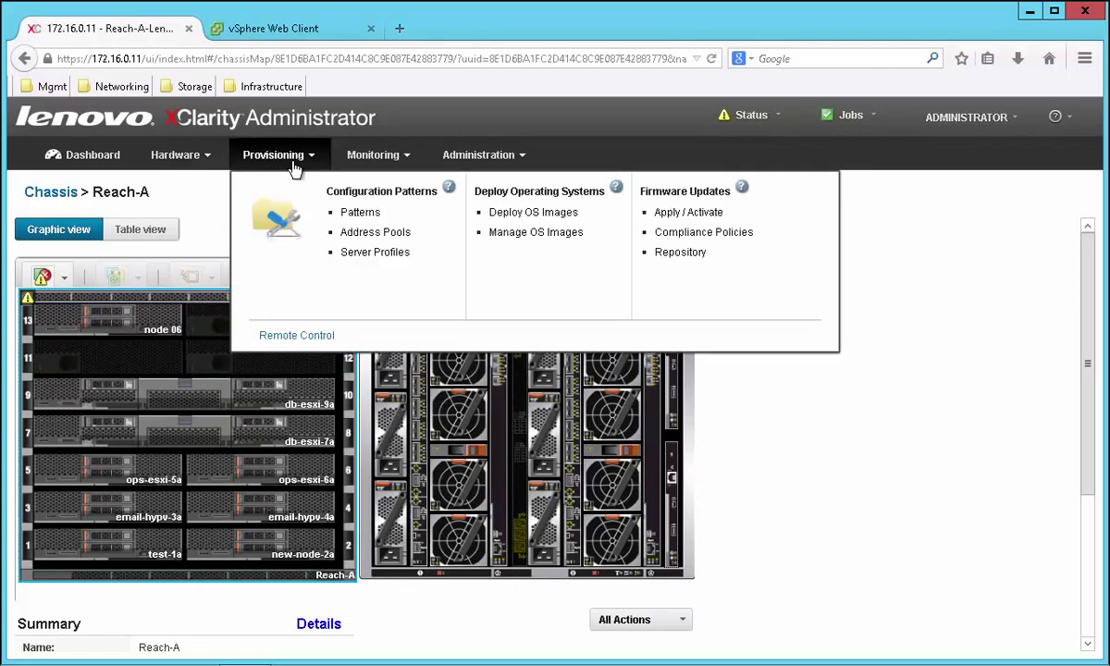
pyautogui.click(354, 220)
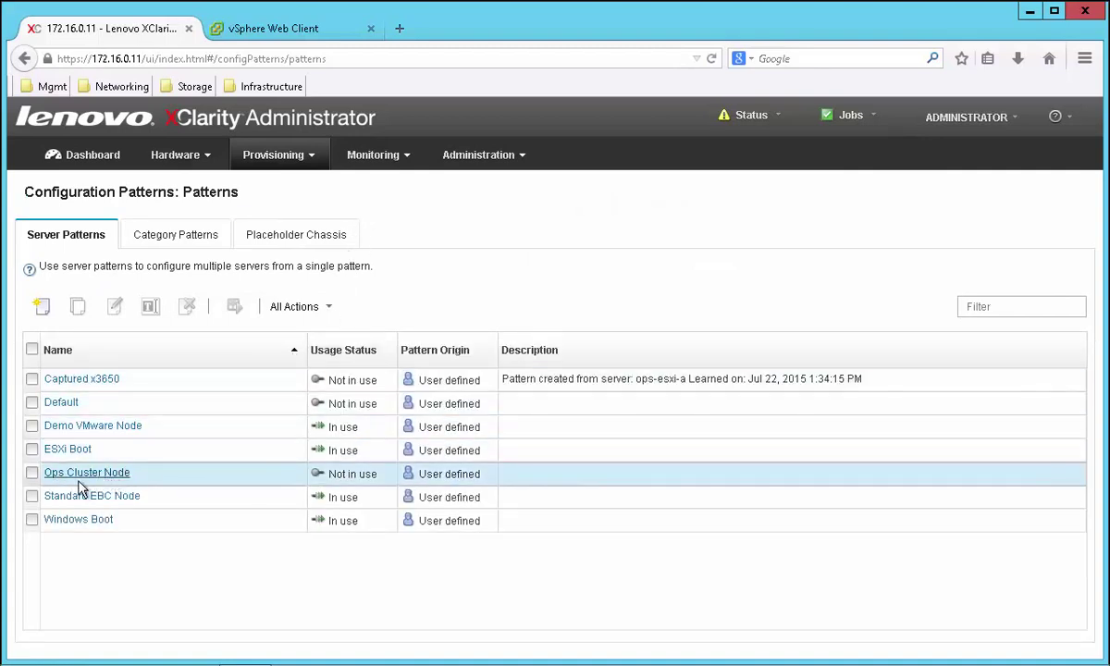
pyautogui.click(31, 472)
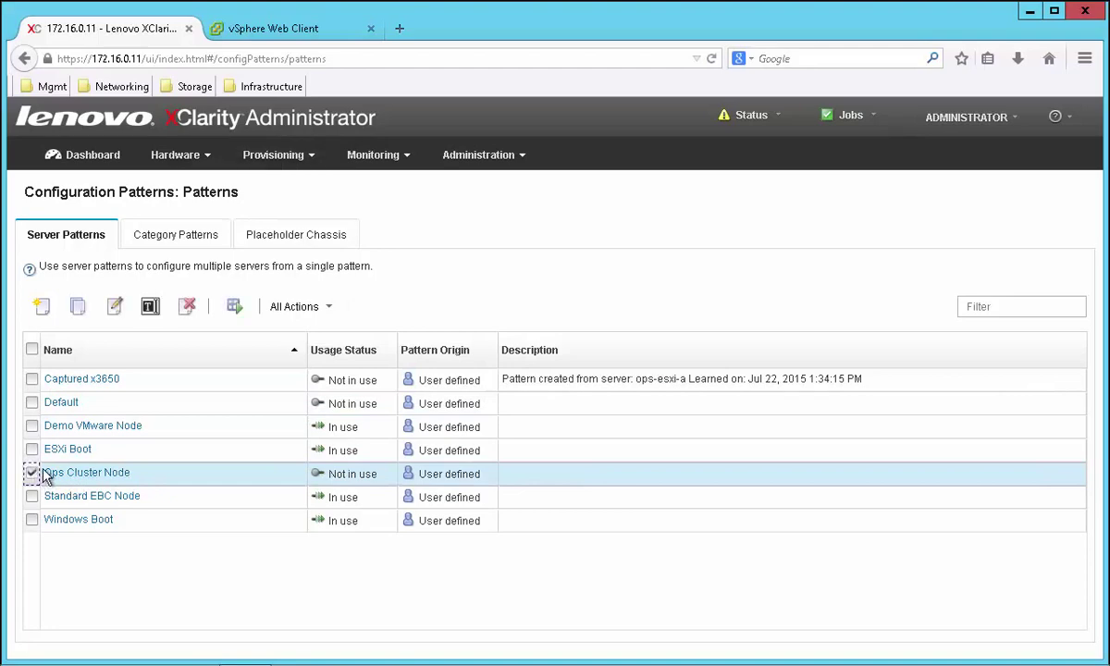
# Deploy the Ops Cluster Node pattern to node 06 with Full activation, then return to Patterns
pyautogui.click(234, 308)
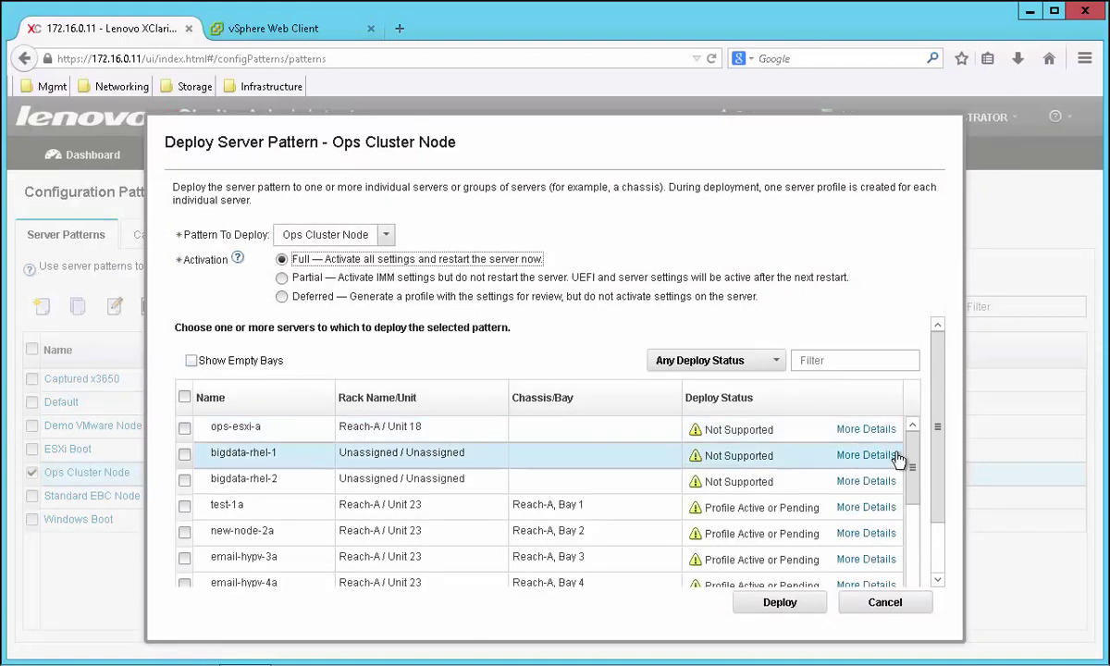
pyautogui.moveTo(911, 465); pyautogui.dragTo(923, 539)
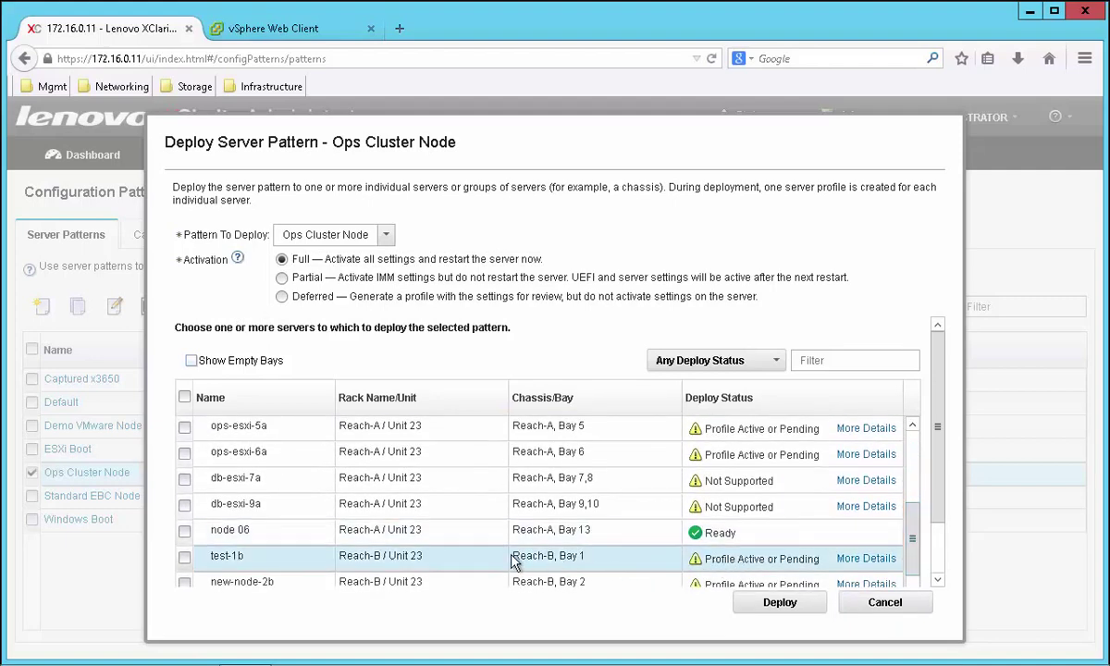
pyautogui.click(184, 534)
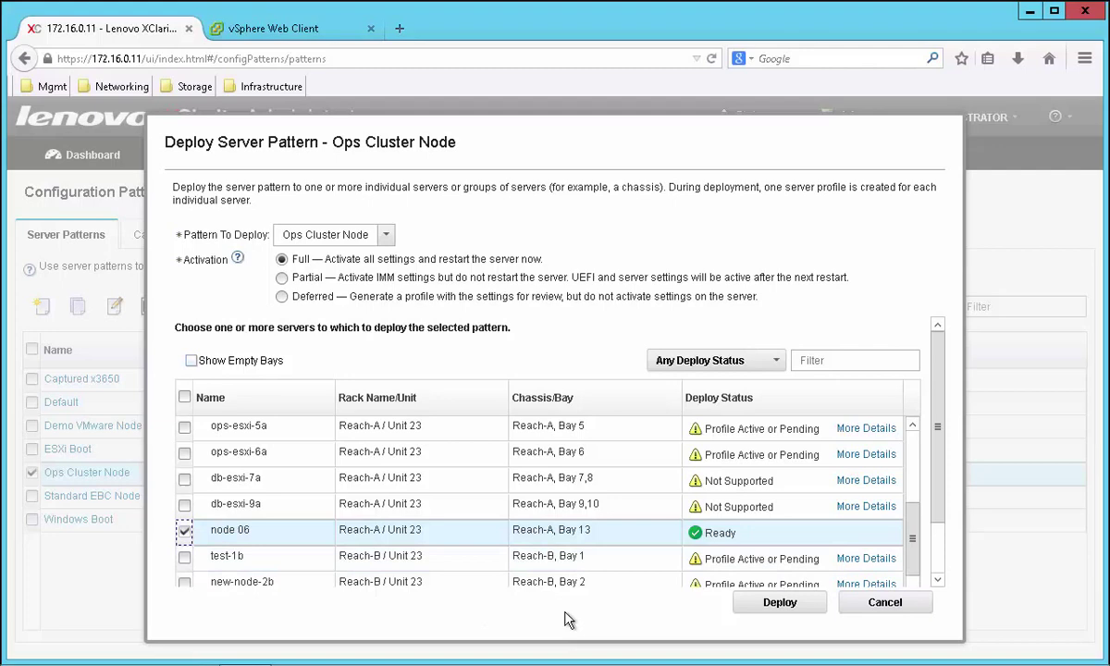
pyautogui.click(757, 612)
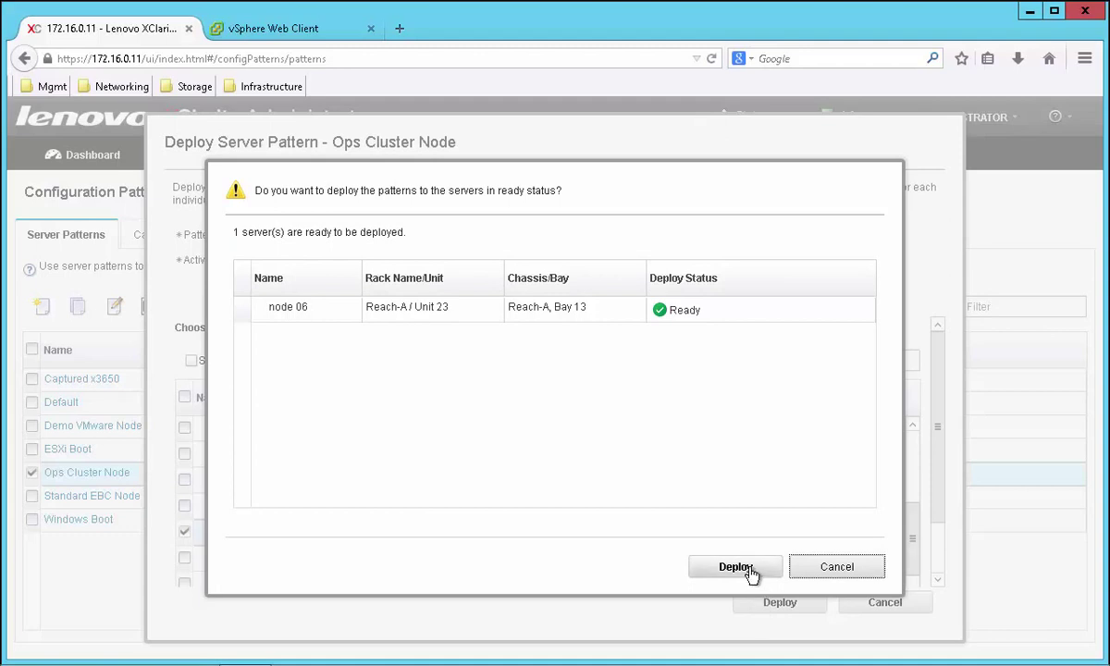
pyautogui.click(749, 571)
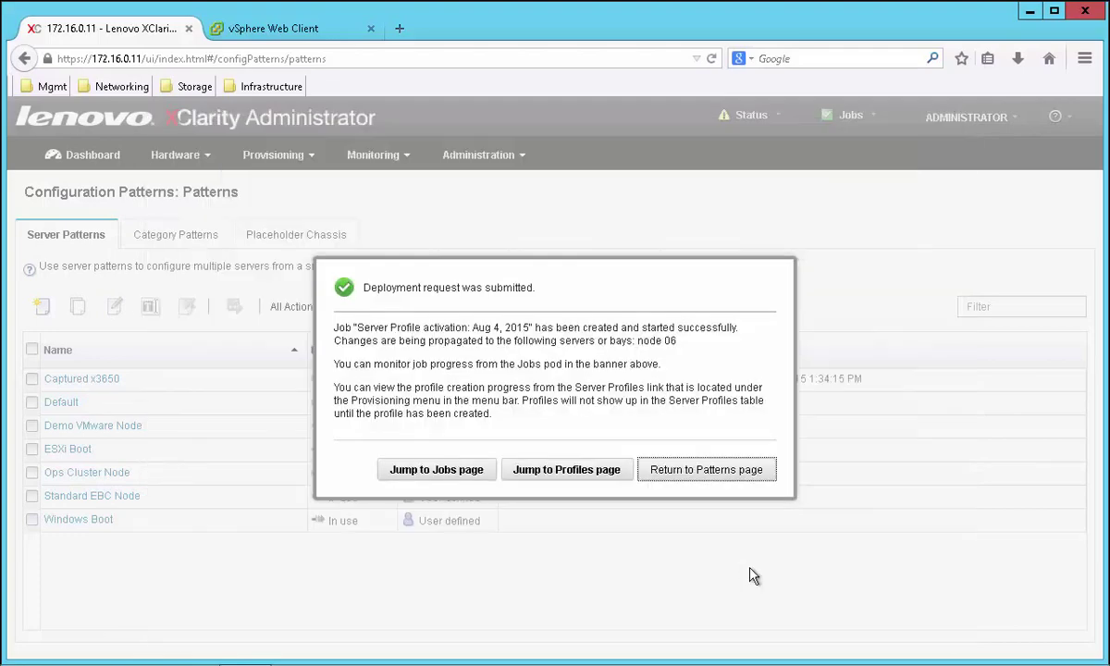
pyautogui.click(708, 472)
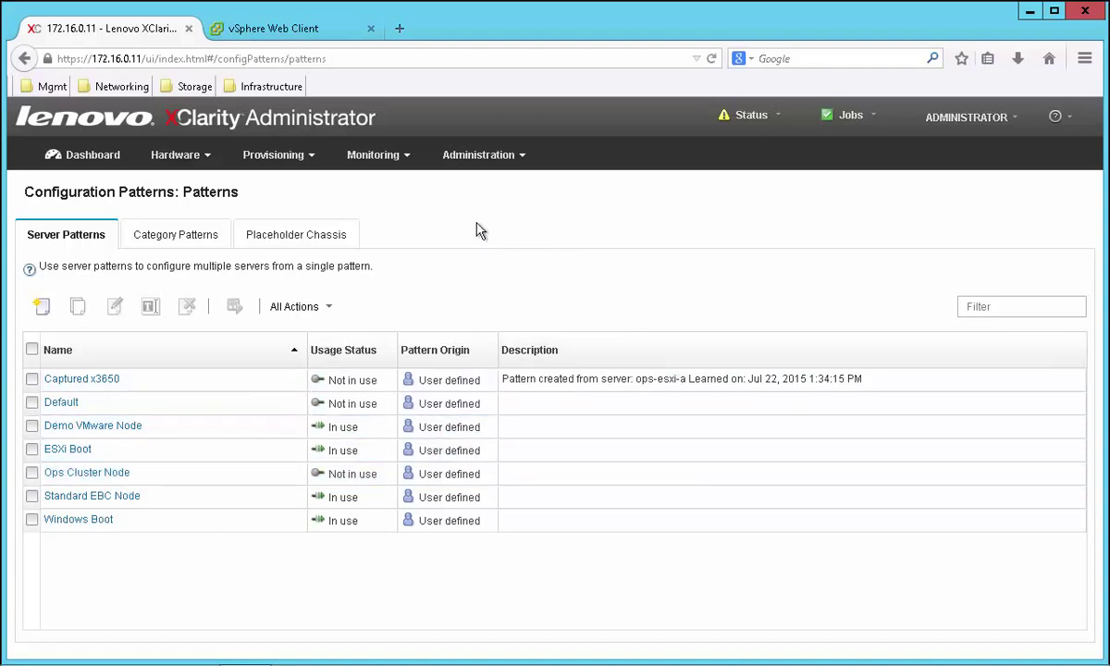
# Open Reach-A under Hardware > Flex Chassis and overlay each bay's assigned pattern profile
pyautogui.click(182, 156)
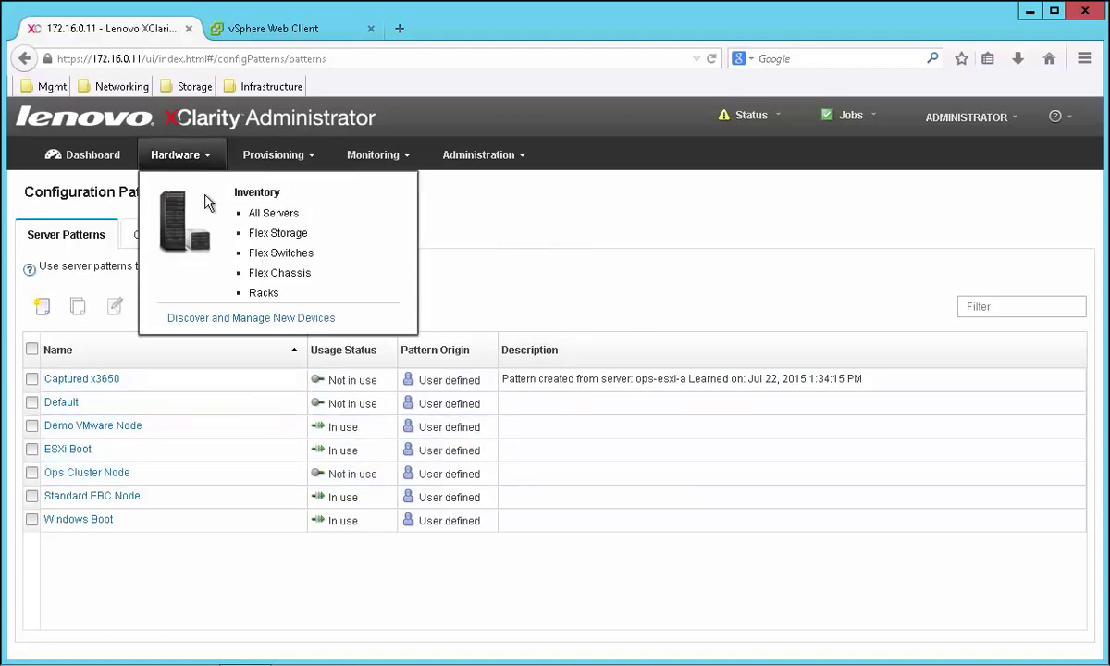
pyautogui.click(278, 273)
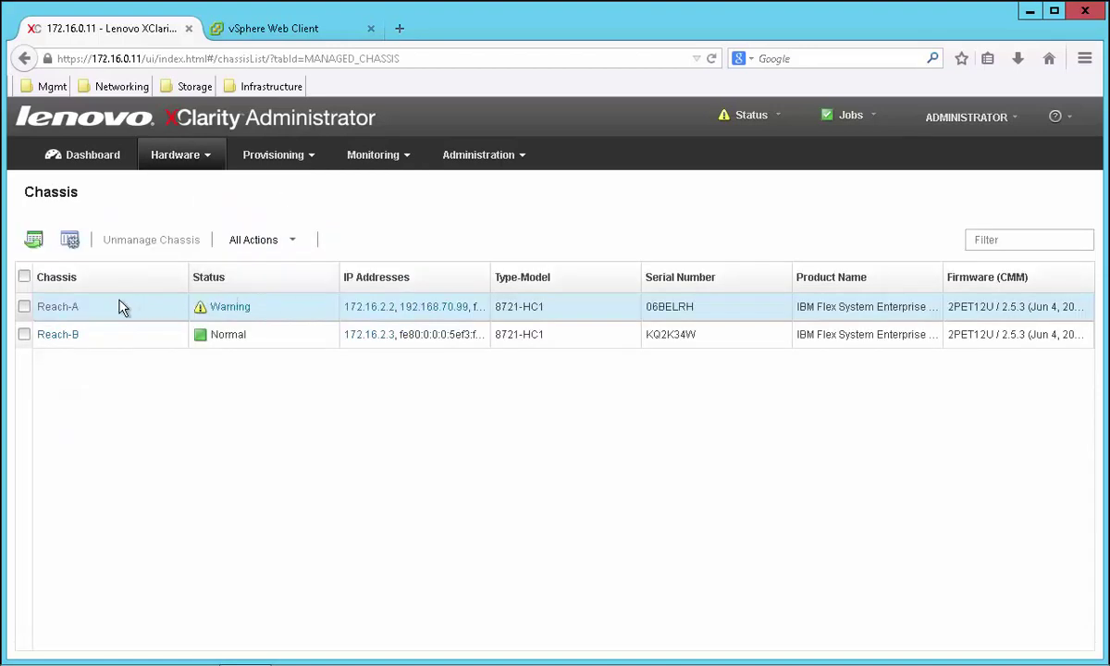
pyautogui.click(74, 310)
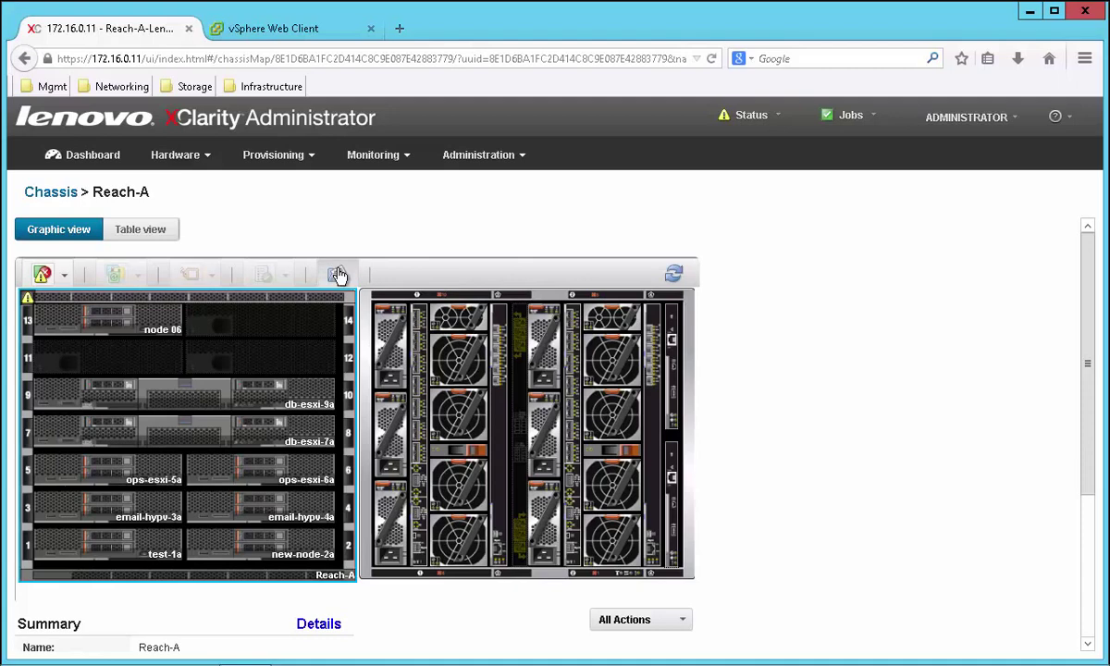
pyautogui.click(338, 275)
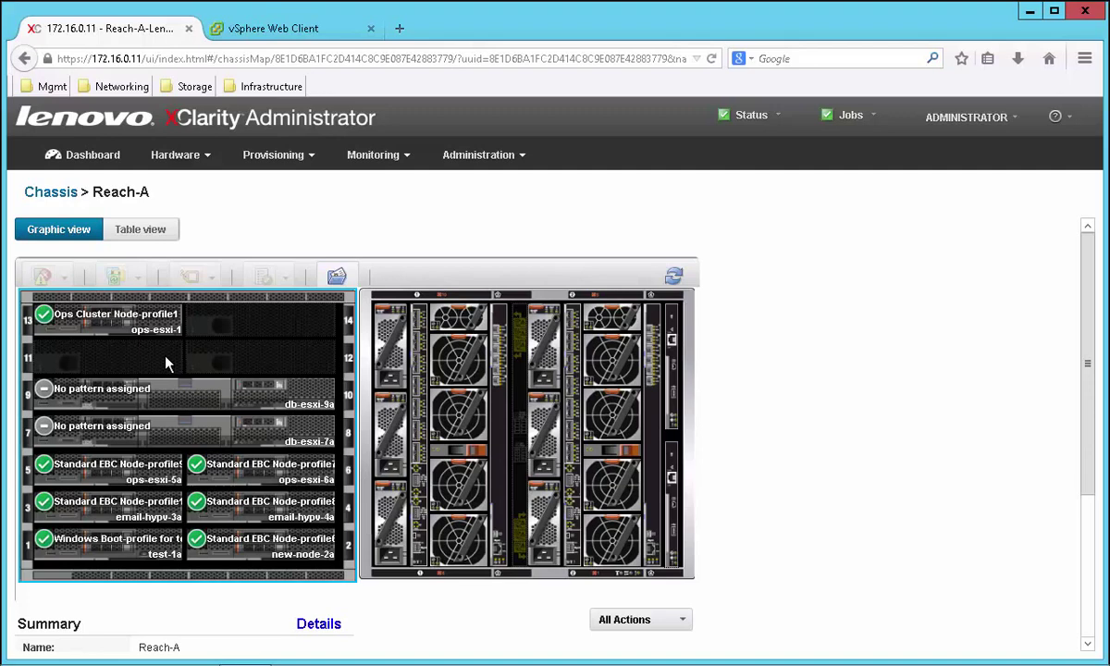
pyautogui.click(282, 162)
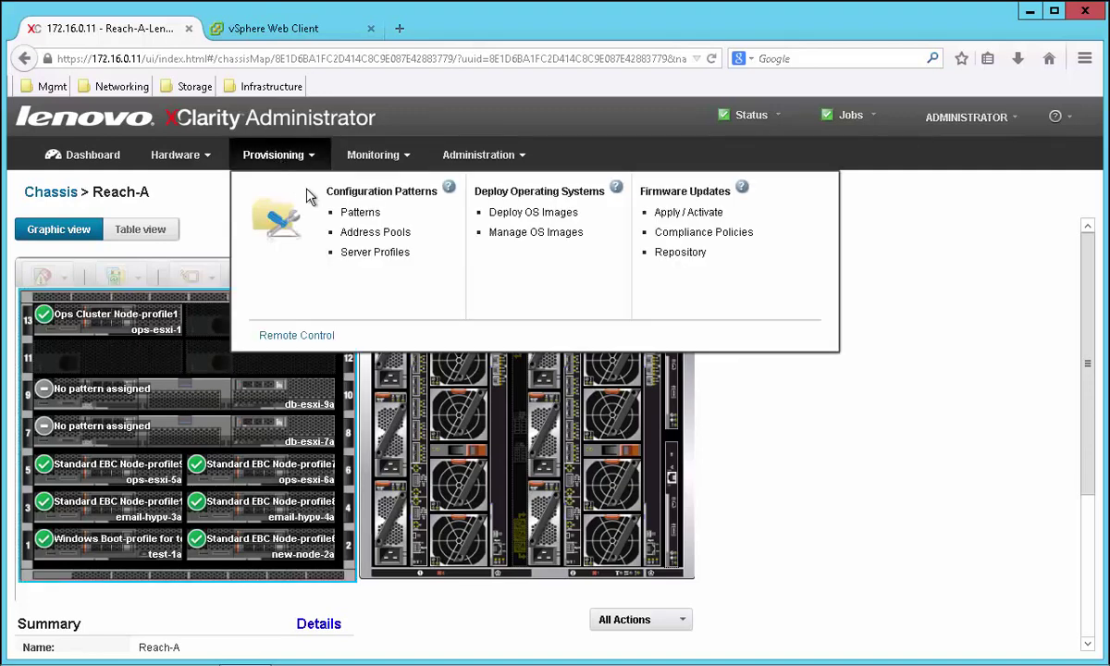
# Filter firmware systems by 'ops' and assign ops-esxi-1 the DEFAULT-2015-06-30 compliance policy
pyautogui.click(677, 220)
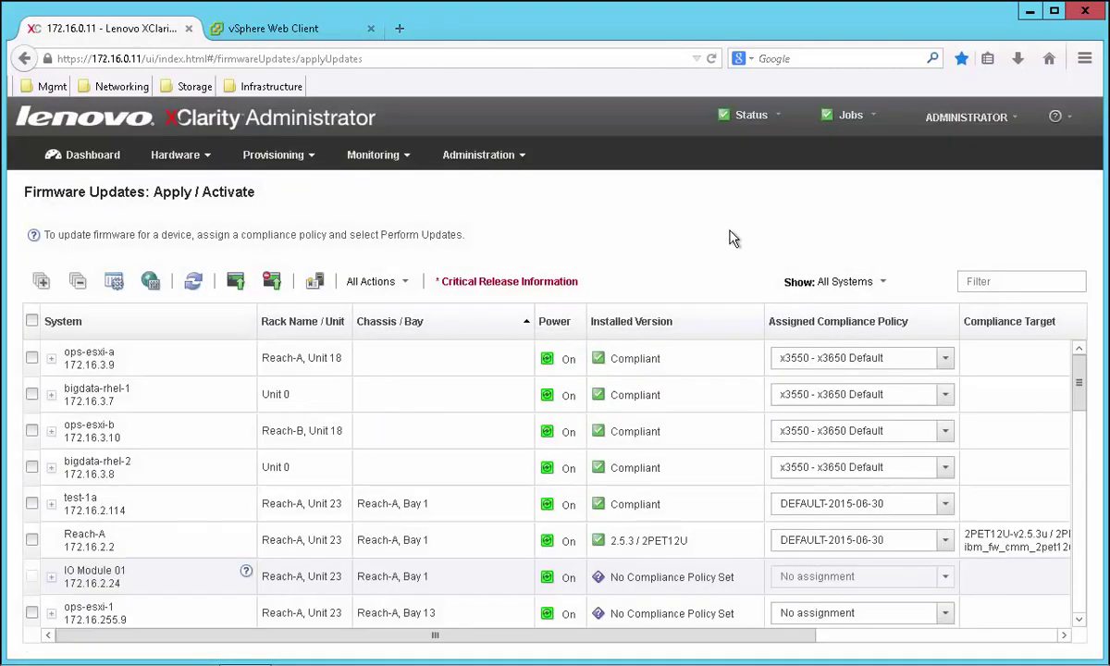
pyautogui.click(988, 286)
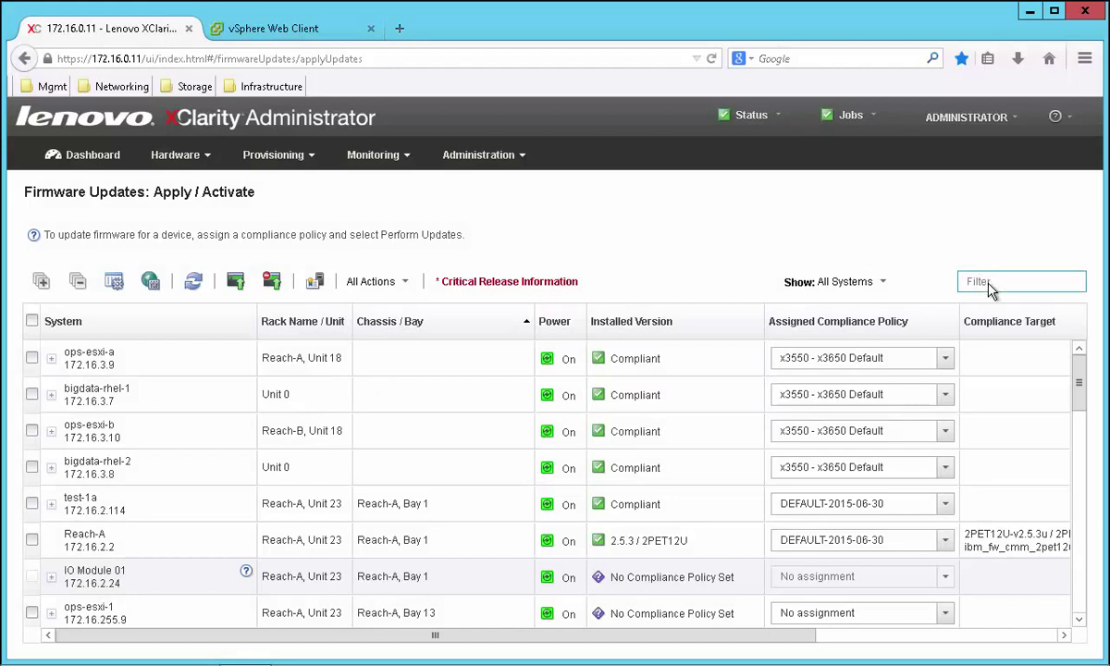
pyautogui.write('ops')
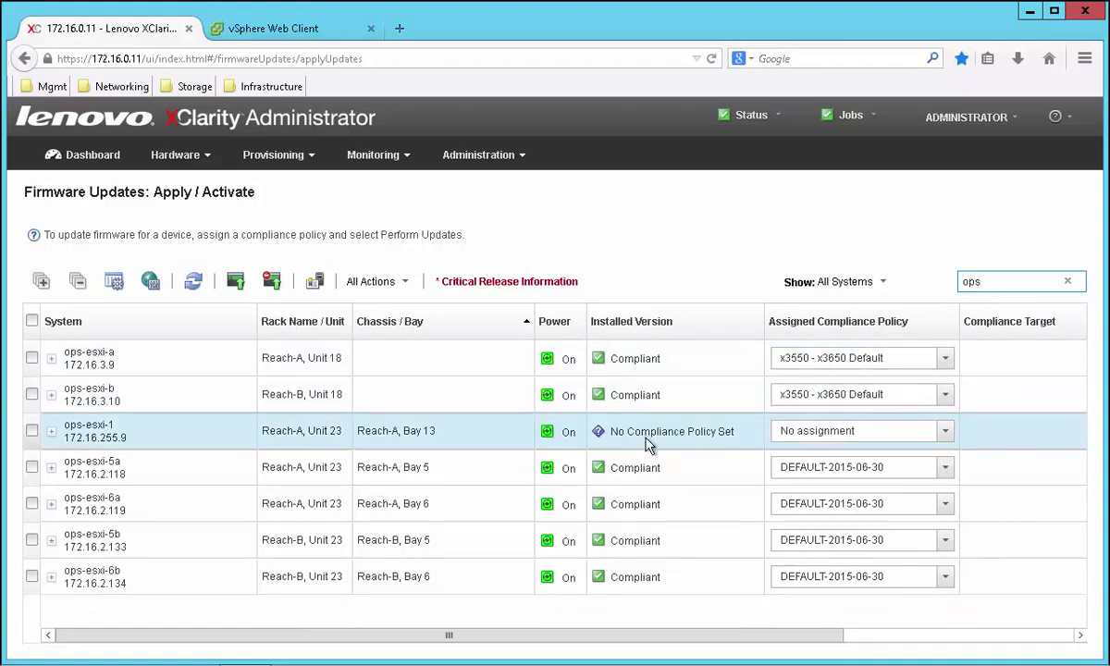
pyautogui.click(945, 433)
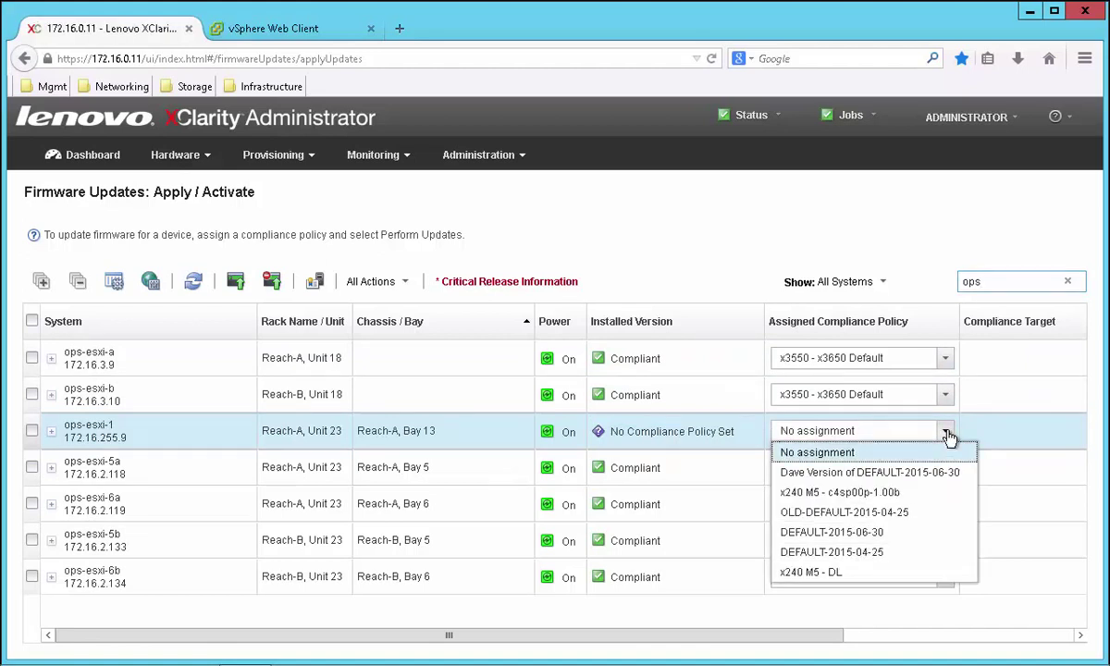
pyautogui.click(861, 538)
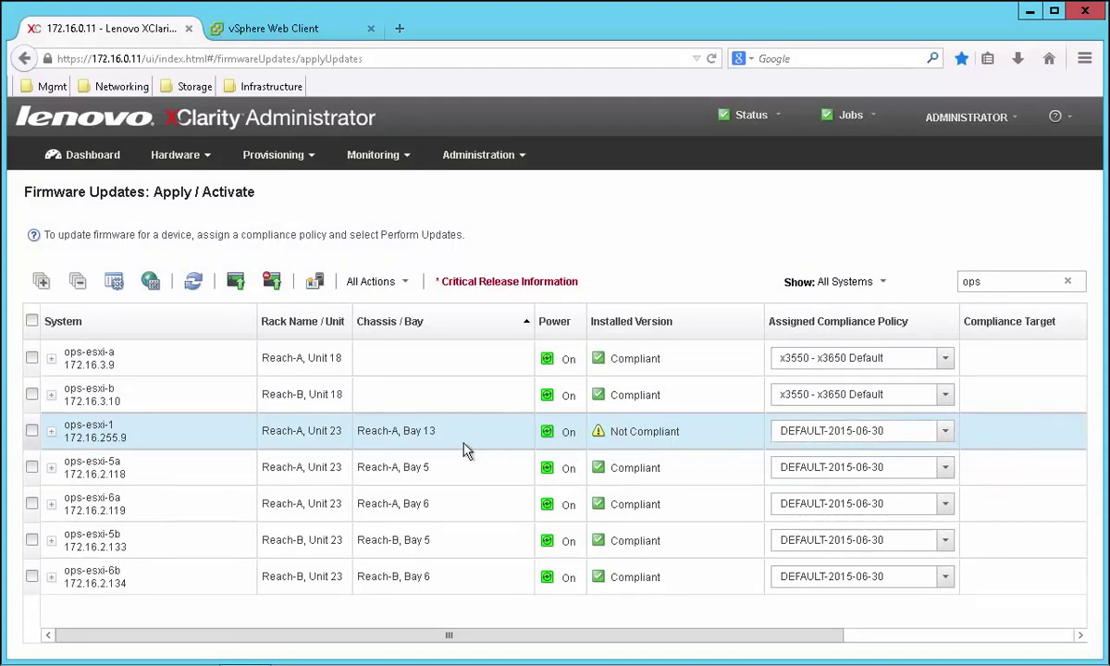
# Update ops-esxi-1 firmware using Continue on error and Immediate activation, accepting the restart warning
pyautogui.click(33, 433)
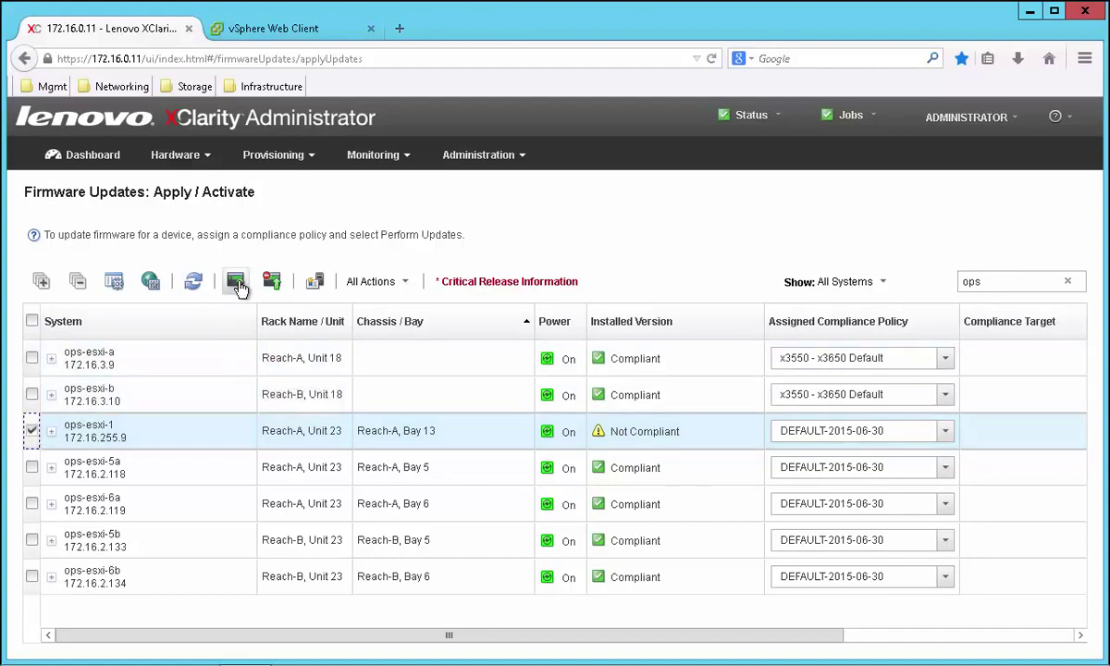
pyautogui.click(238, 287)
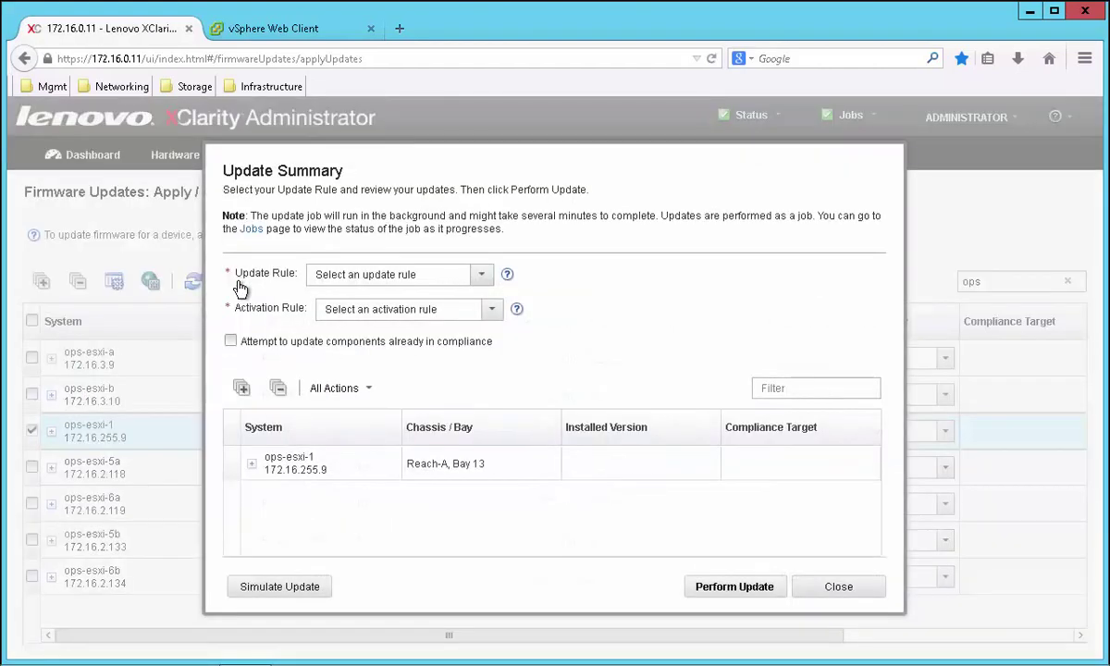
pyautogui.click(373, 278)
pyautogui.click(372, 316)
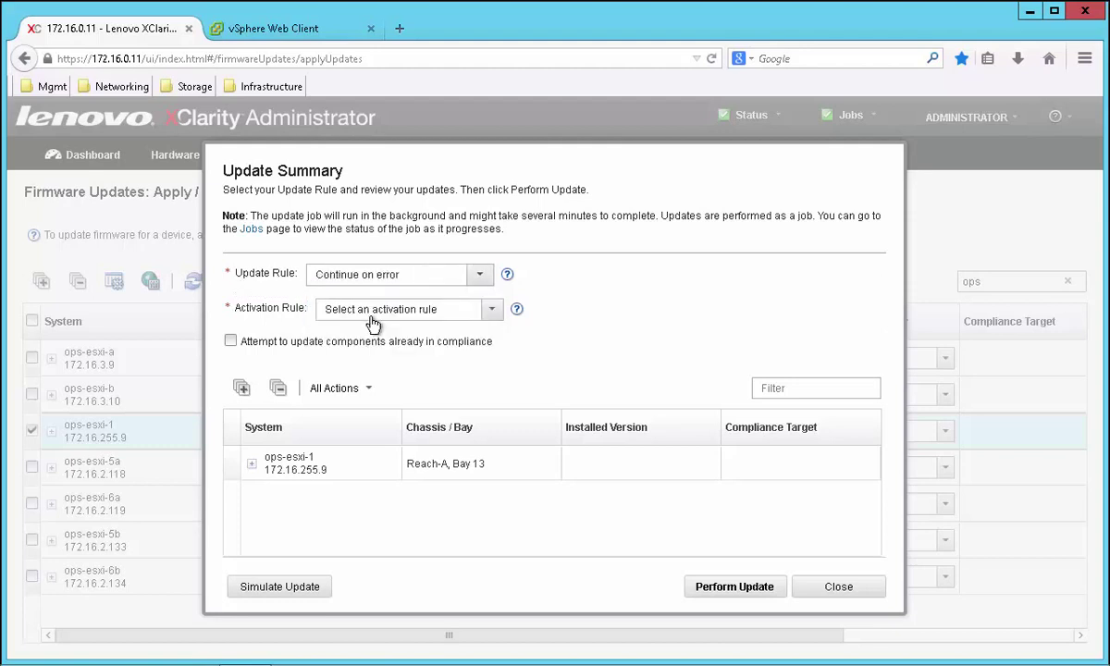
pyautogui.click(372, 312)
pyautogui.click(370, 335)
pyautogui.click(724, 592)
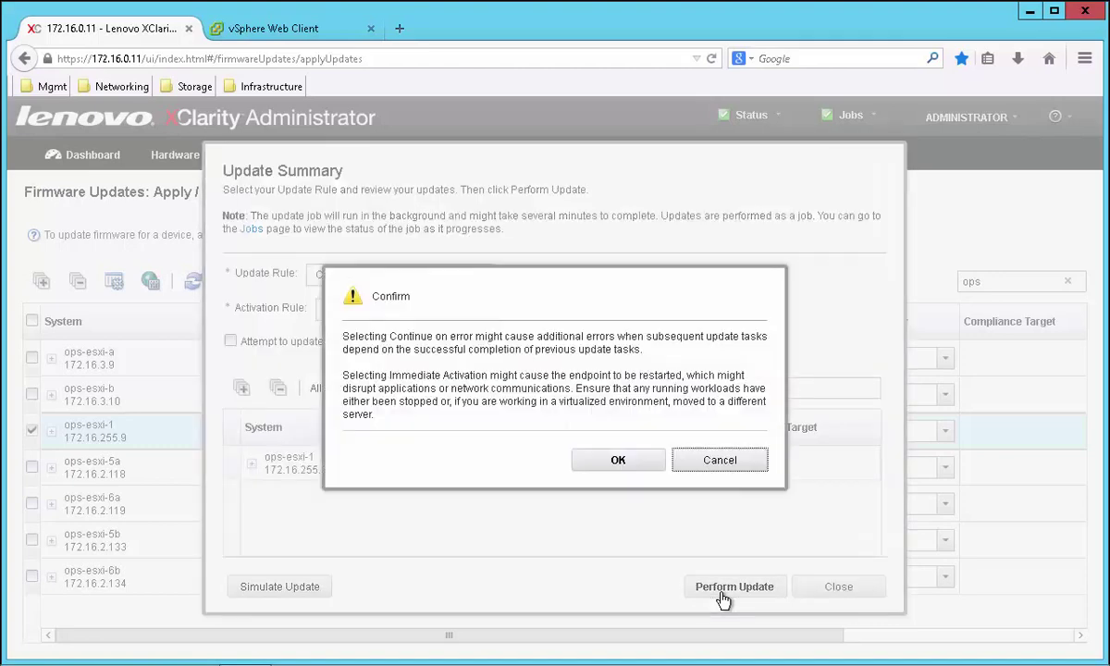
pyautogui.click(633, 470)
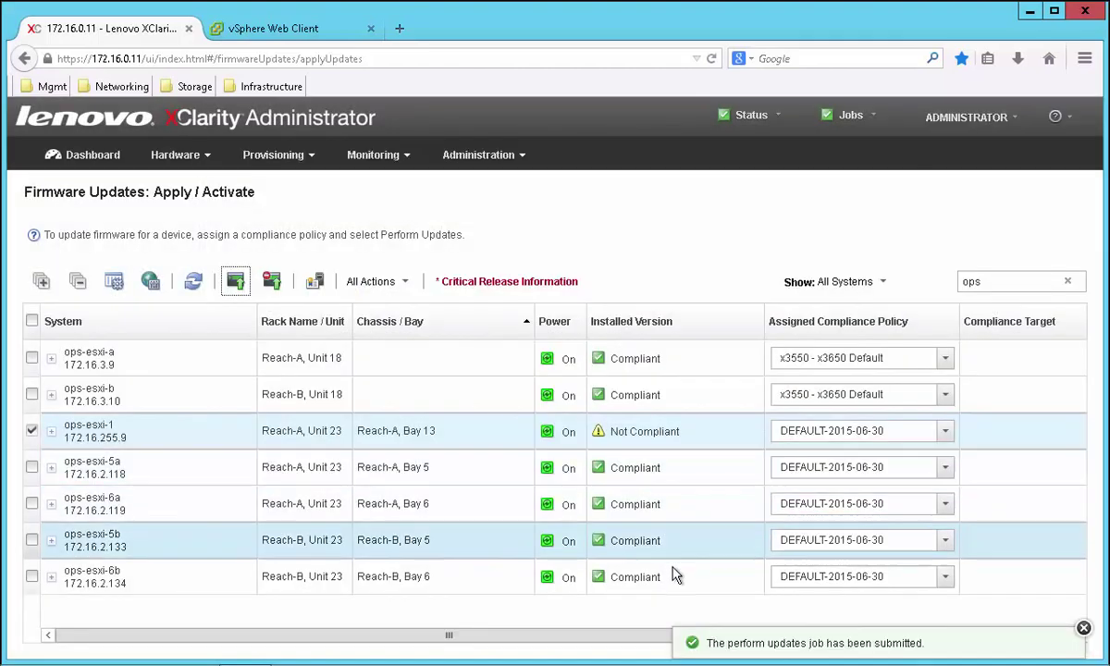
pyautogui.moveTo(646, 638); pyautogui.dragTo(893, 652)
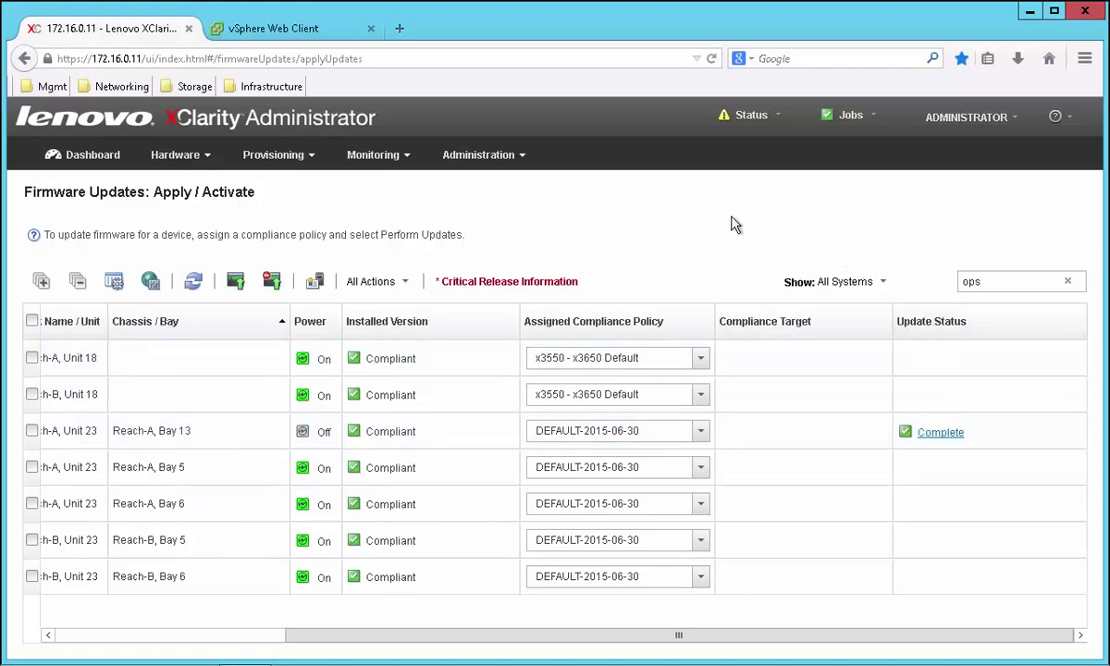
# In Deploy OS Images, filter servers by 'ops' and assign ops-esxi-1 the esxi5.5_2.33 image
pyautogui.click(281, 155)
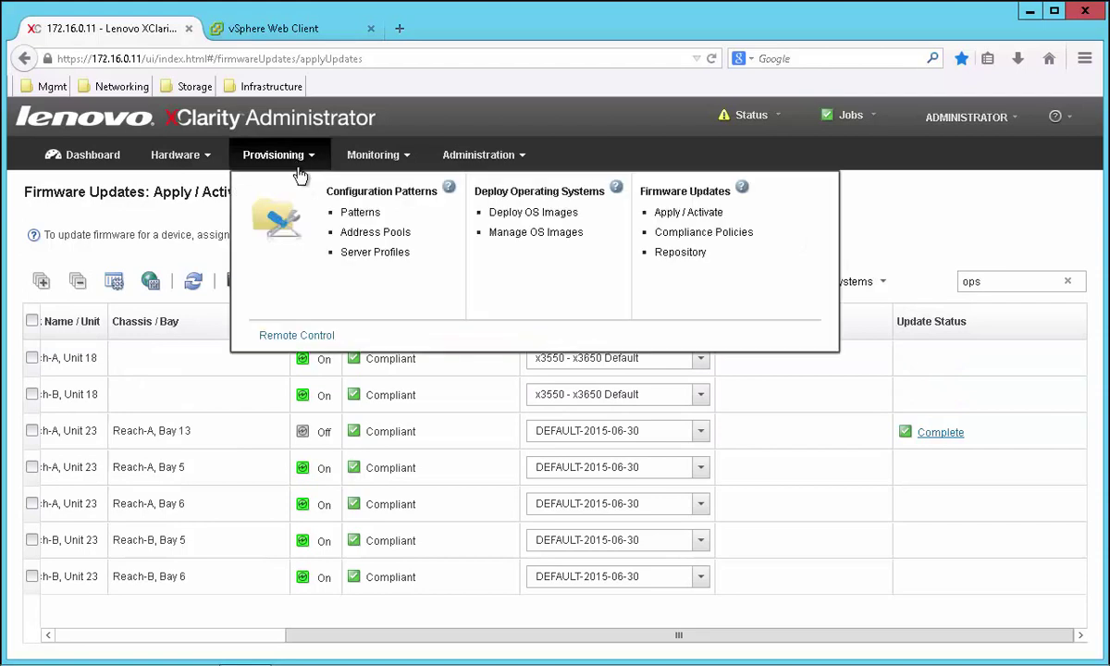
pyautogui.click(508, 217)
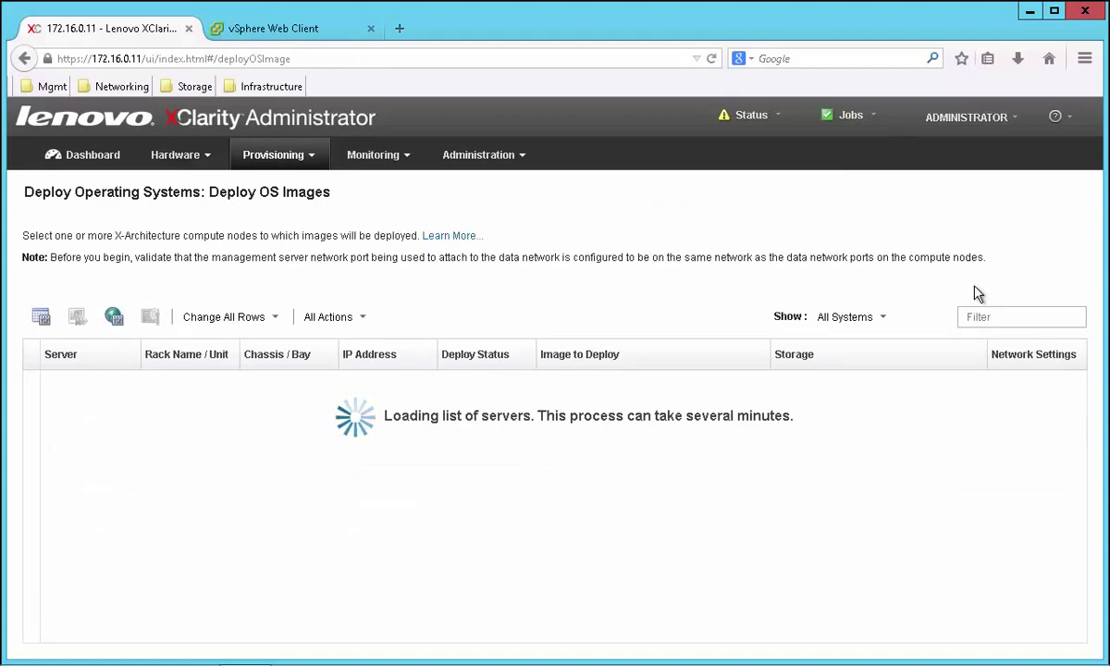
pyautogui.click(969, 319)
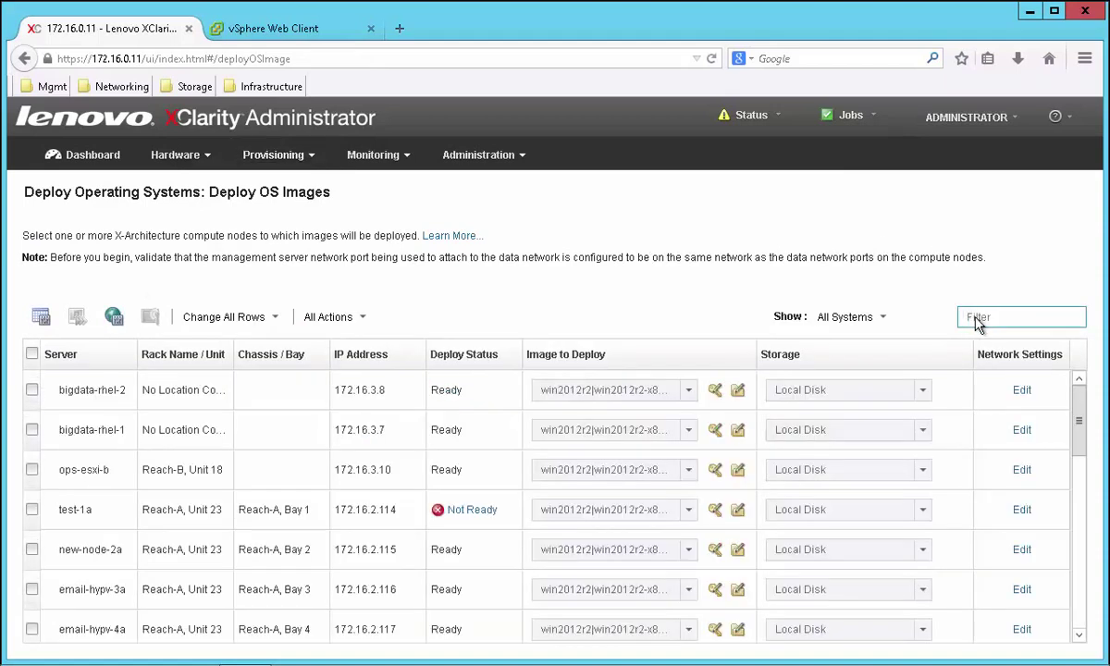
pyautogui.write('0ps')
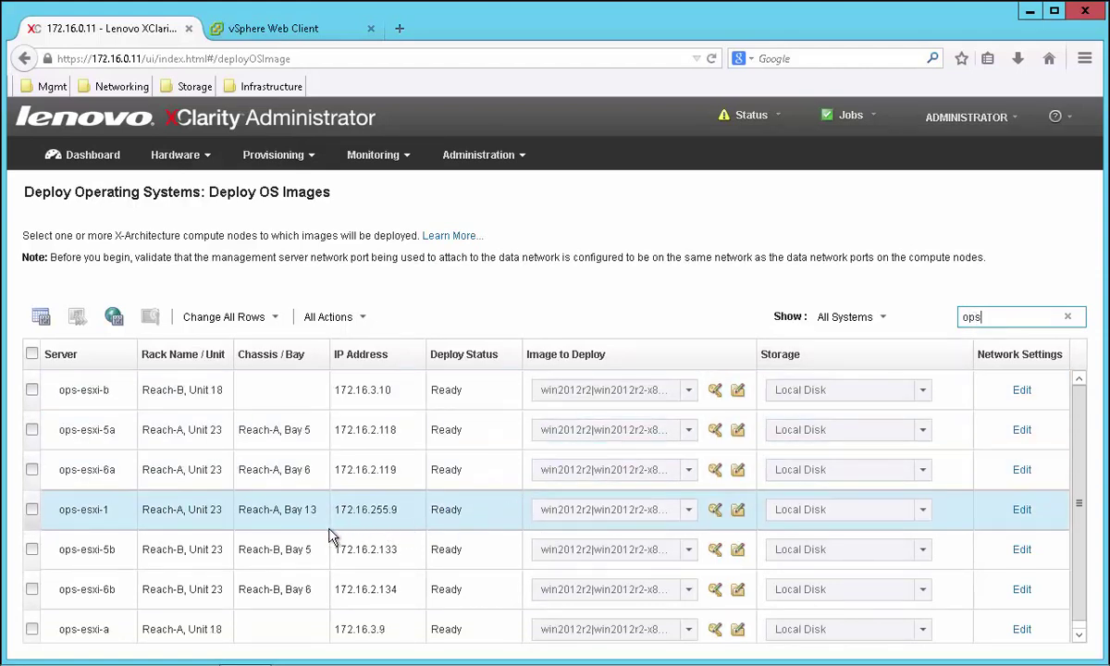
pyautogui.click(31, 510)
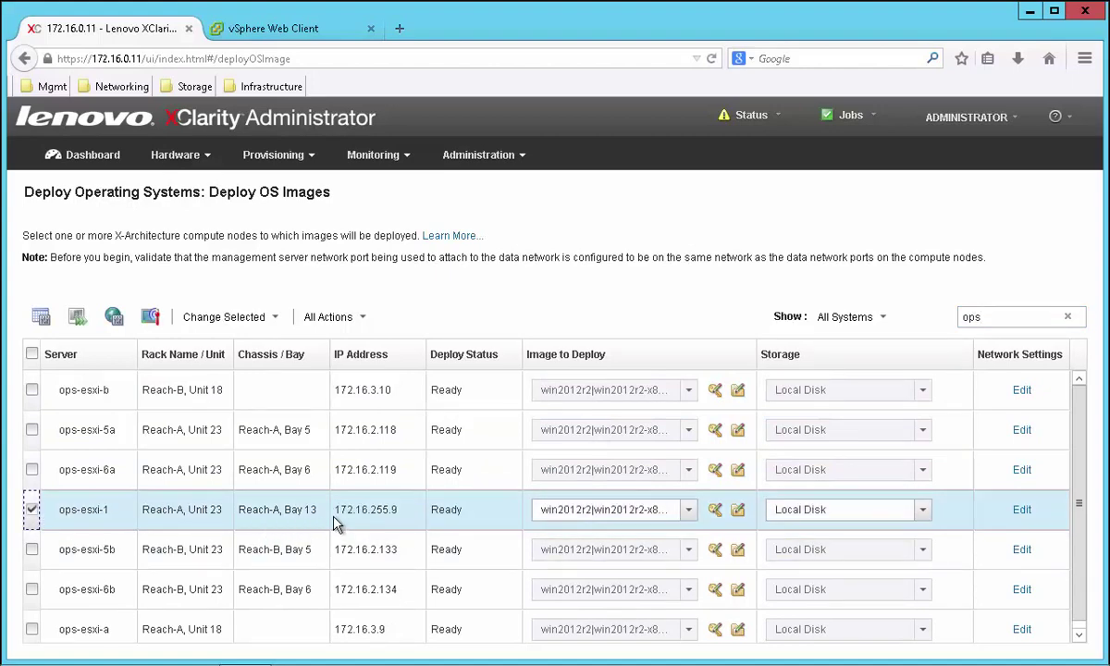
pyautogui.click(689, 510)
pyautogui.click(689, 488)
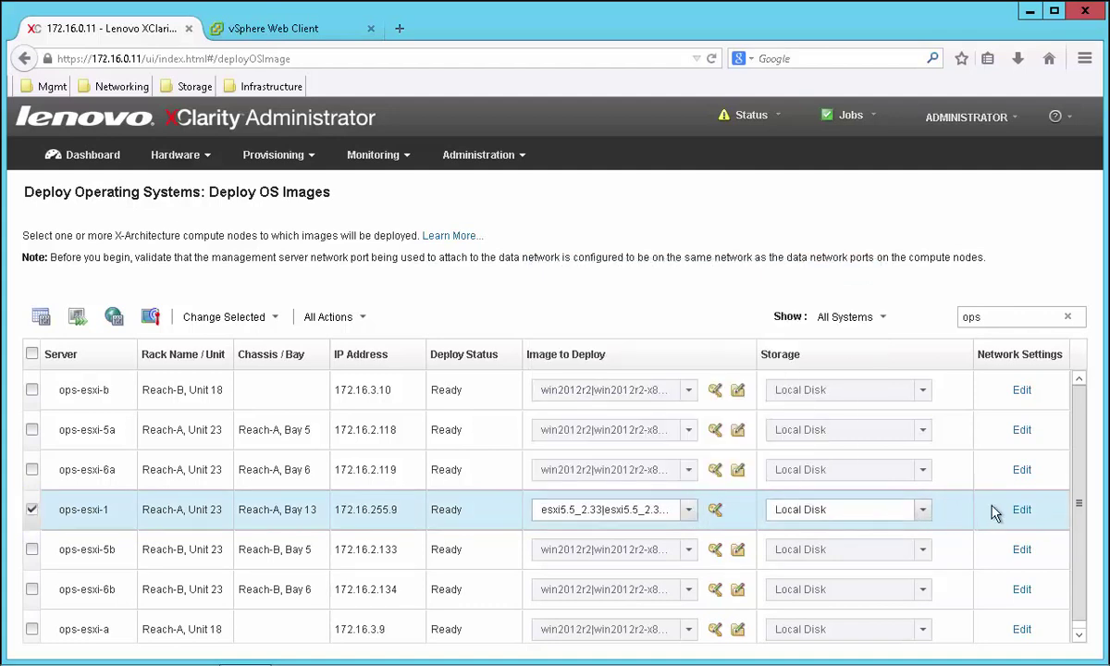
# Change ops-esxi-1's network settings host name to ops-esxihyp-1 and save
pyautogui.click(1020, 512)
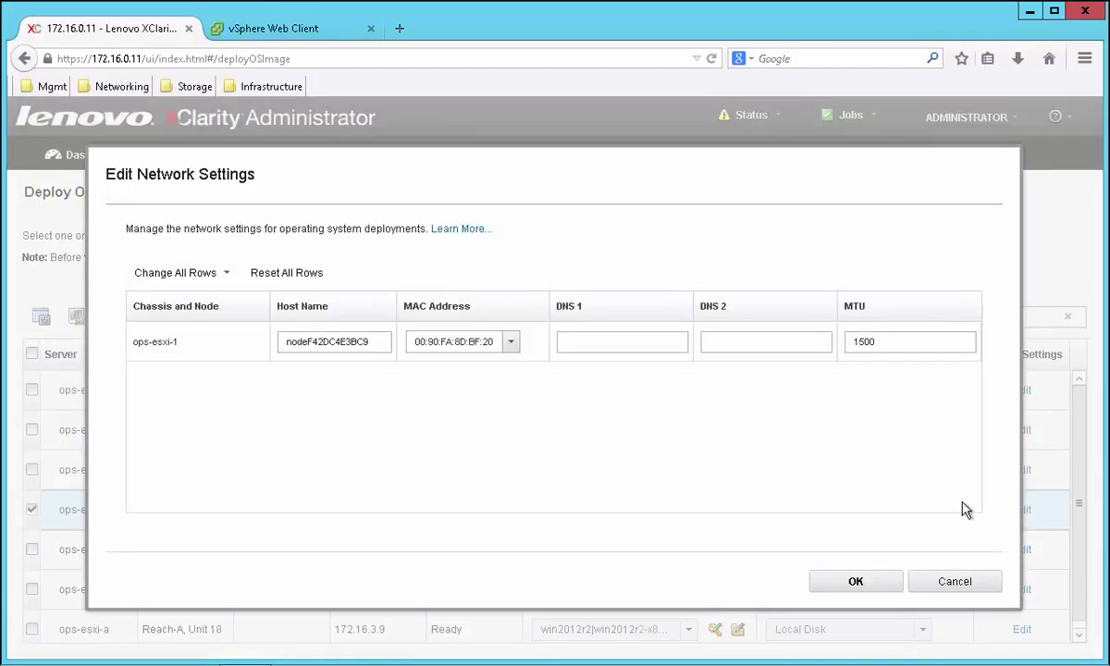
pyautogui.moveTo(371, 341); pyautogui.dragTo(246, 348)
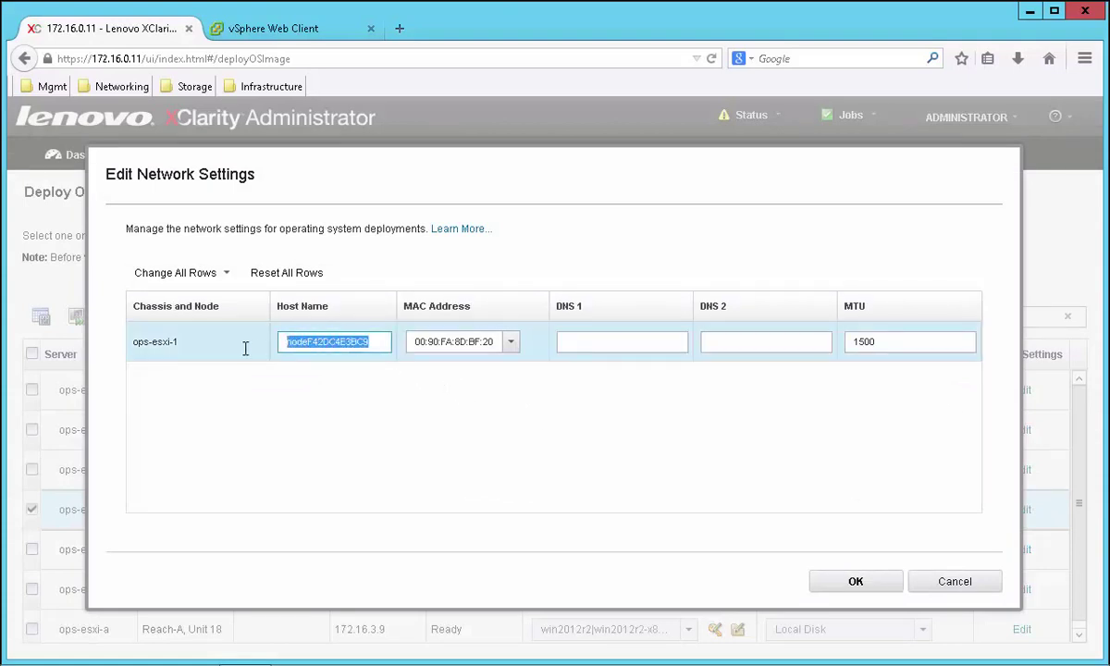
pyautogui.write('ops-e')
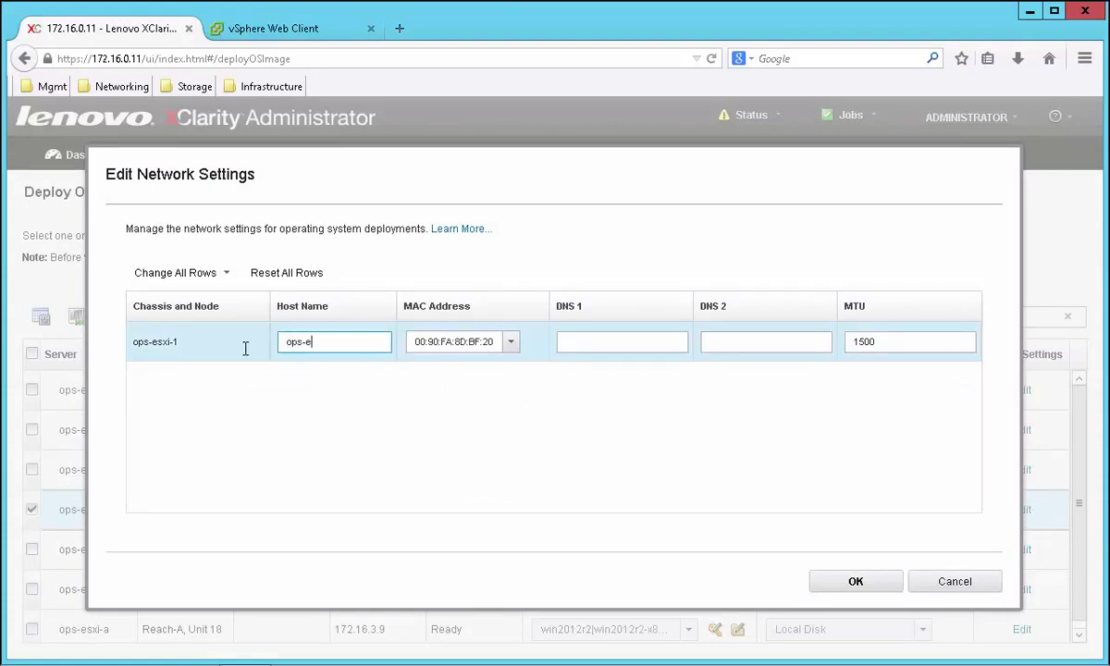
pyautogui.write('sxihyp-1')
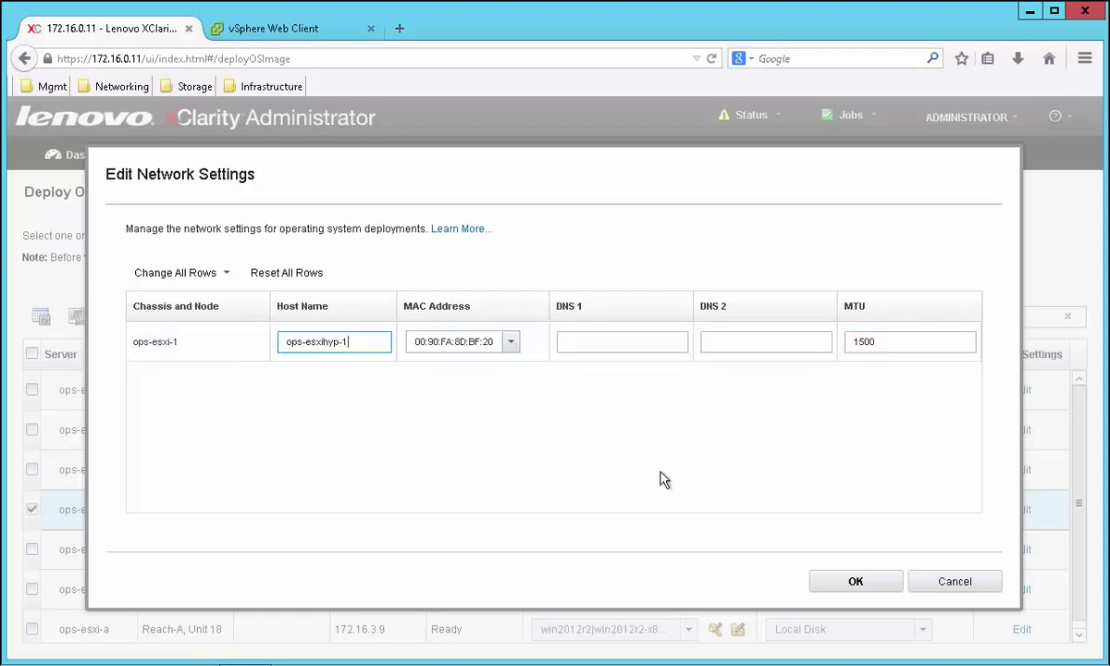
pyautogui.click(860, 581)
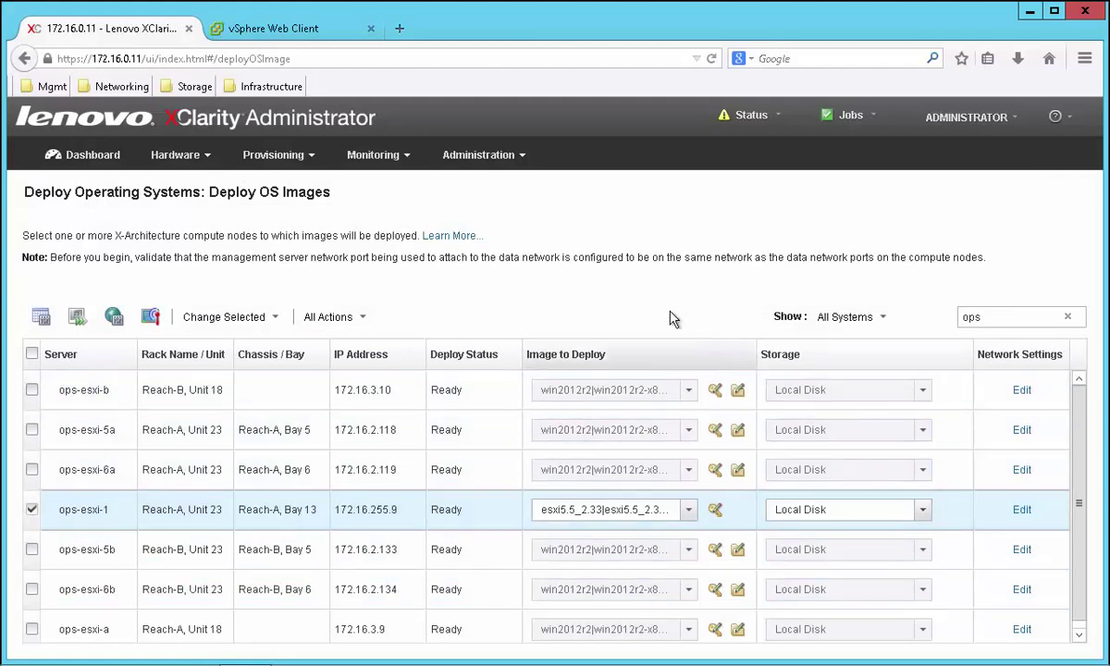
# Deploy the ESXi image to ops-esxi-1 and dismiss the deployment-started notification
pyautogui.click(79, 322)
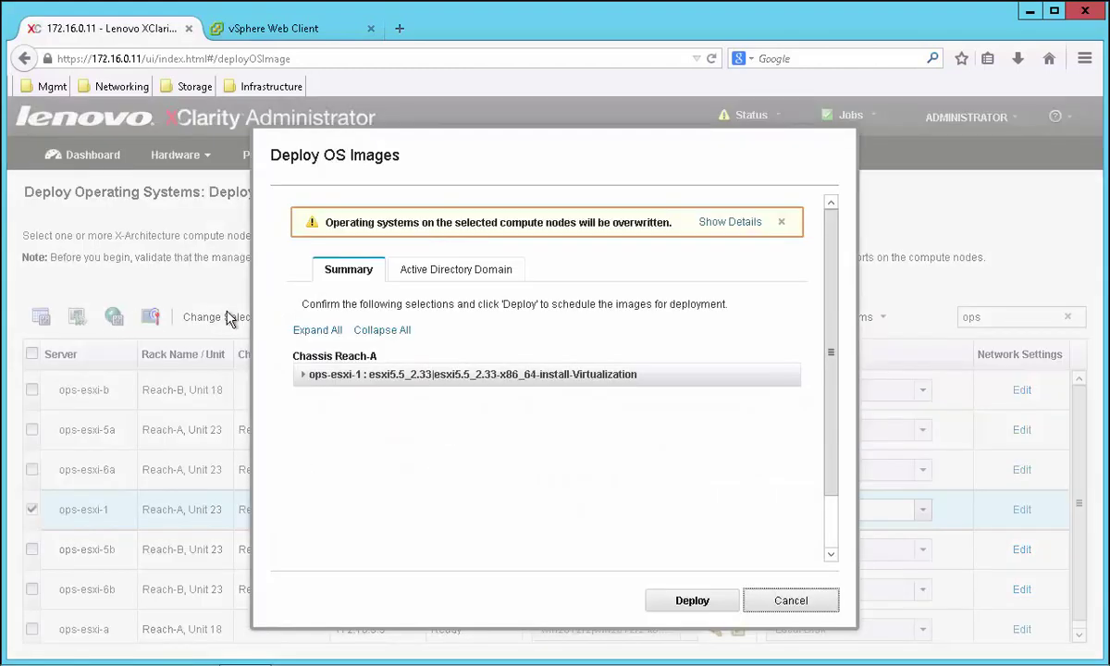
pyautogui.click(686, 601)
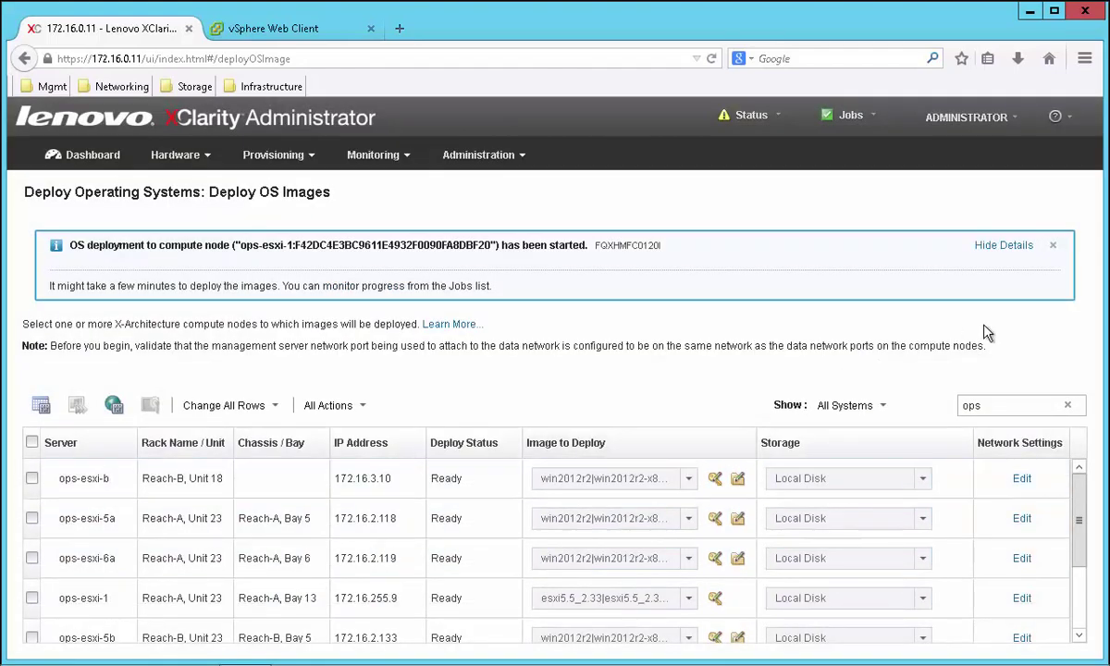
pyautogui.click(1054, 246)
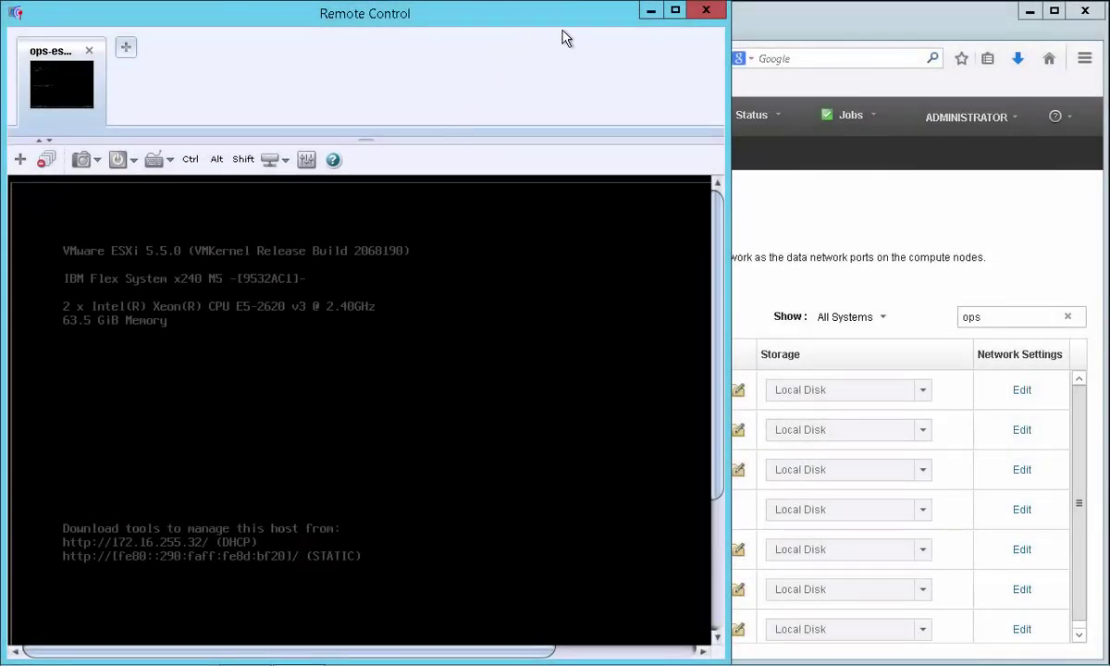
# Minimize the Remote Control window after seeing ESXi 5.5.0 booted
pyautogui.click(651, 13)
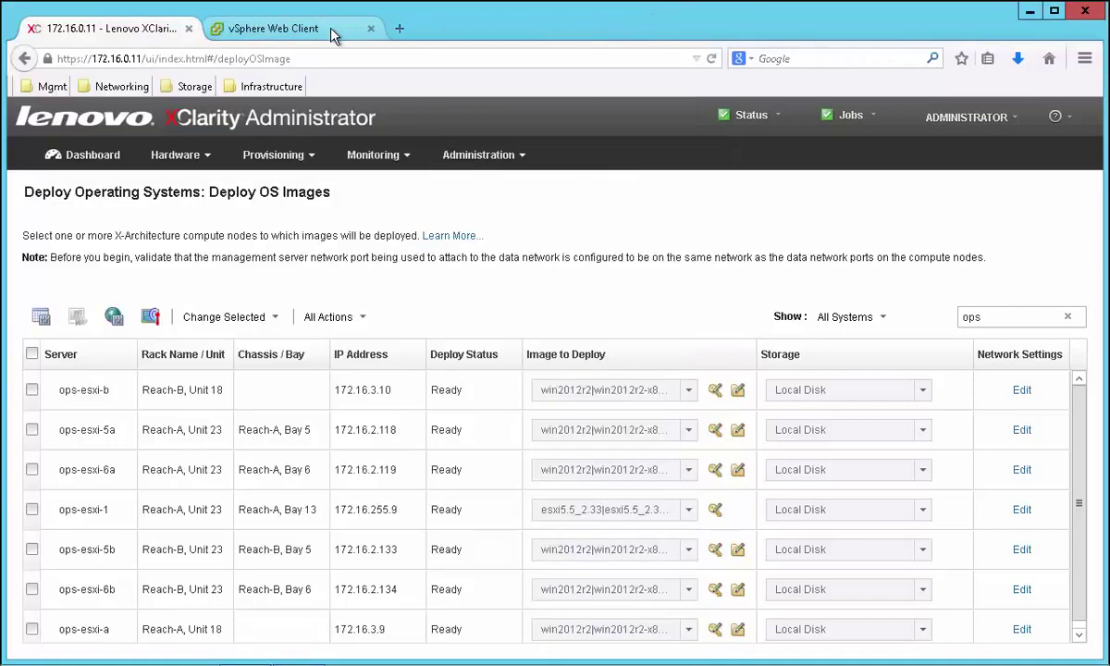
# In the vSphere Web Client, start Add Host on Ops-Cluster and begin typing host name 'ops-es'
pyautogui.click(299, 37)
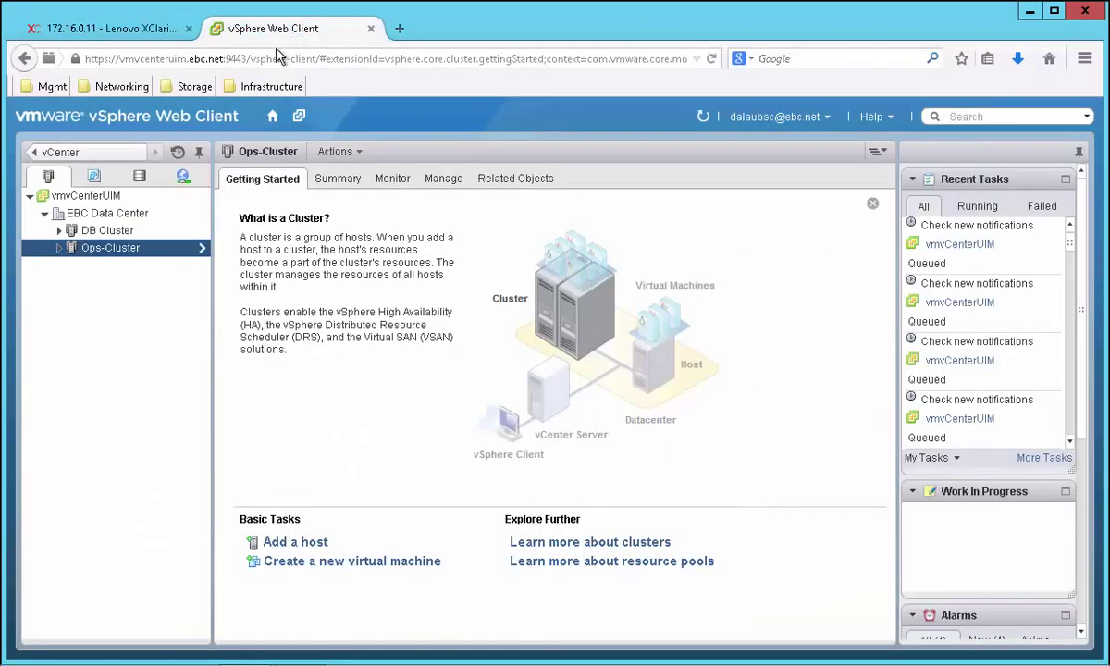
pyautogui.rightClick(145, 257)
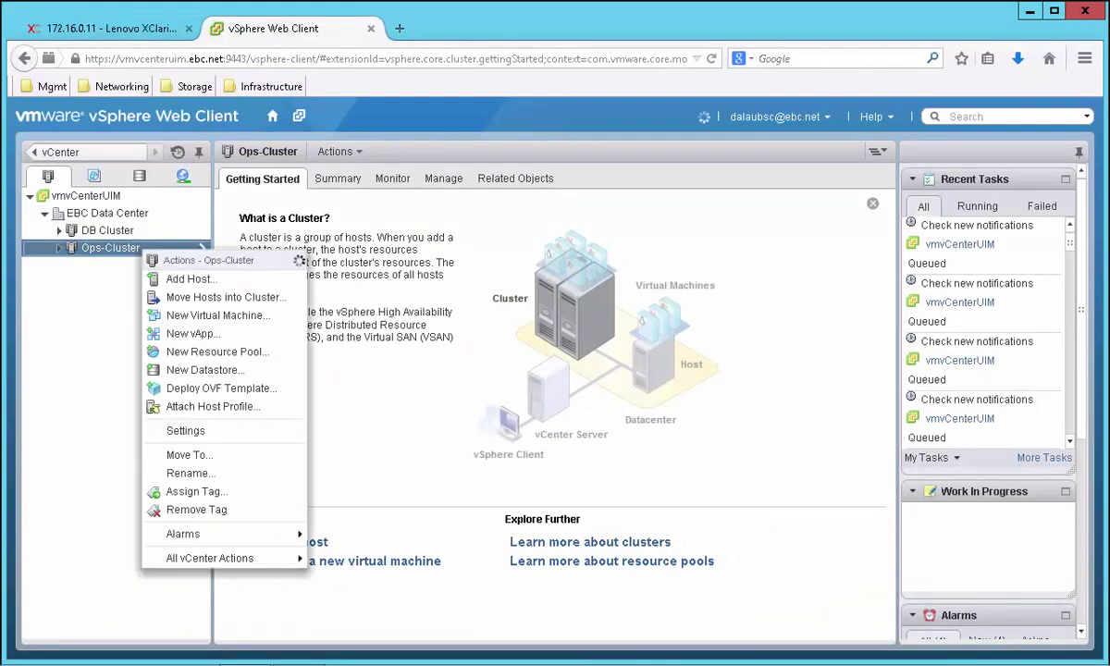
pyautogui.click(178, 282)
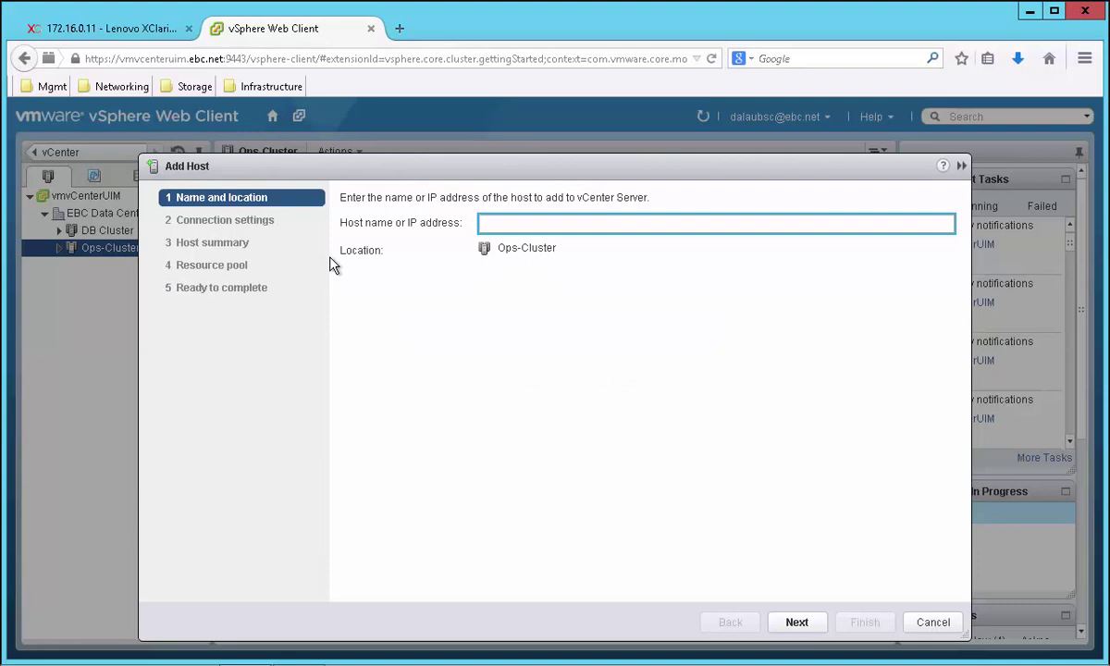
pyautogui.write('ops')
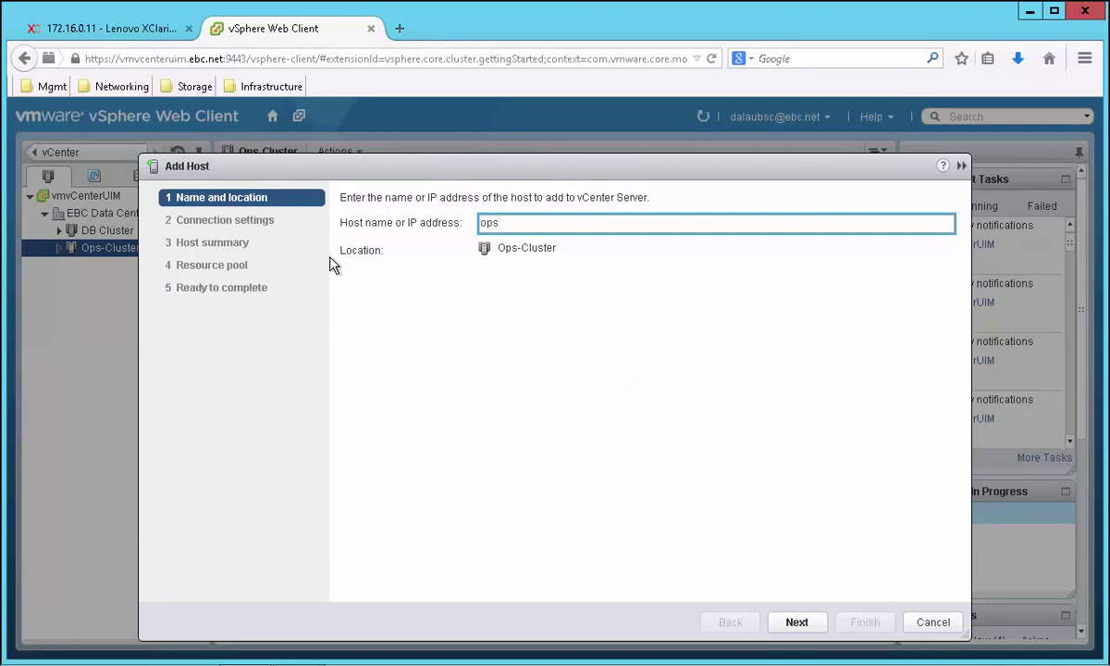